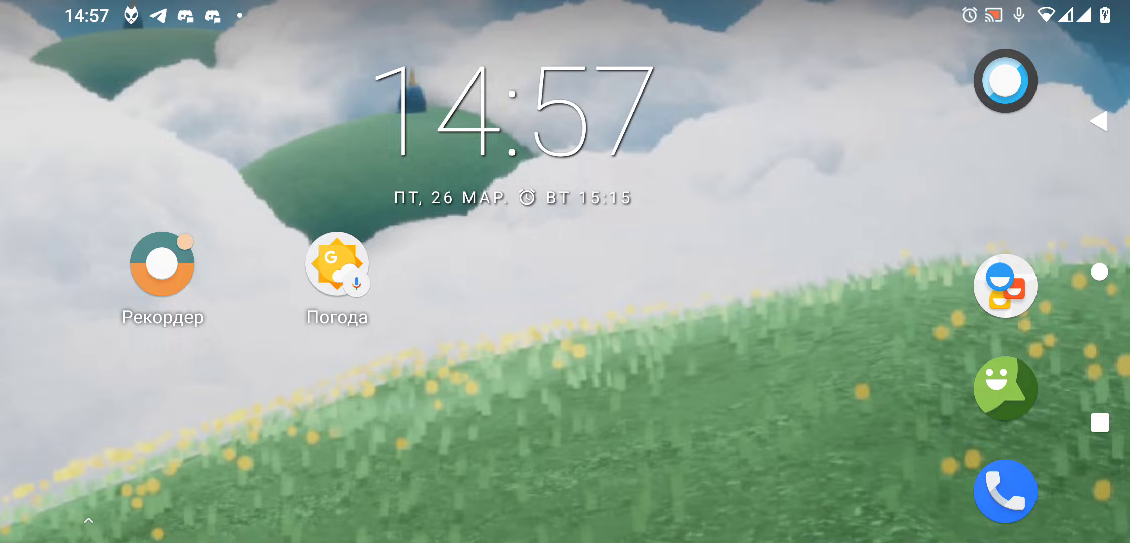
Open PojavLauncher from the app drawer, with Minecraft 1.7.10 ready for user 1234.
left_click_drag(565, 441, 565, 133)
scroll(512, 309, "down", 10)
scroll(512, 310, "up", 3)
scroll(512, 309, "up", 2)
left_click(512, 350)
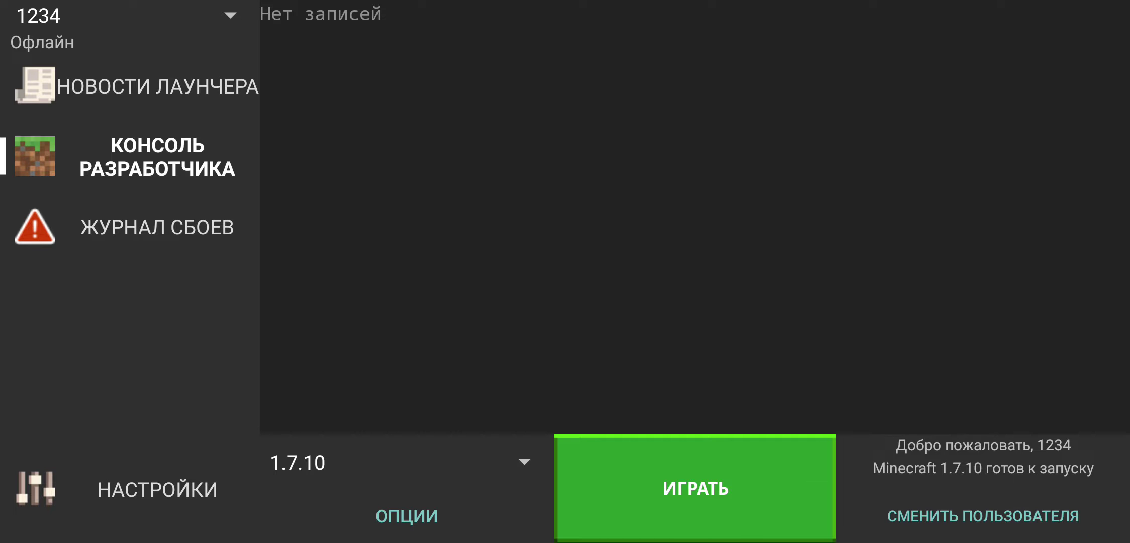
Start Minecraft 1.7.10 with ИГРАТЬ, then back out of the app list.
left_click(695, 487)
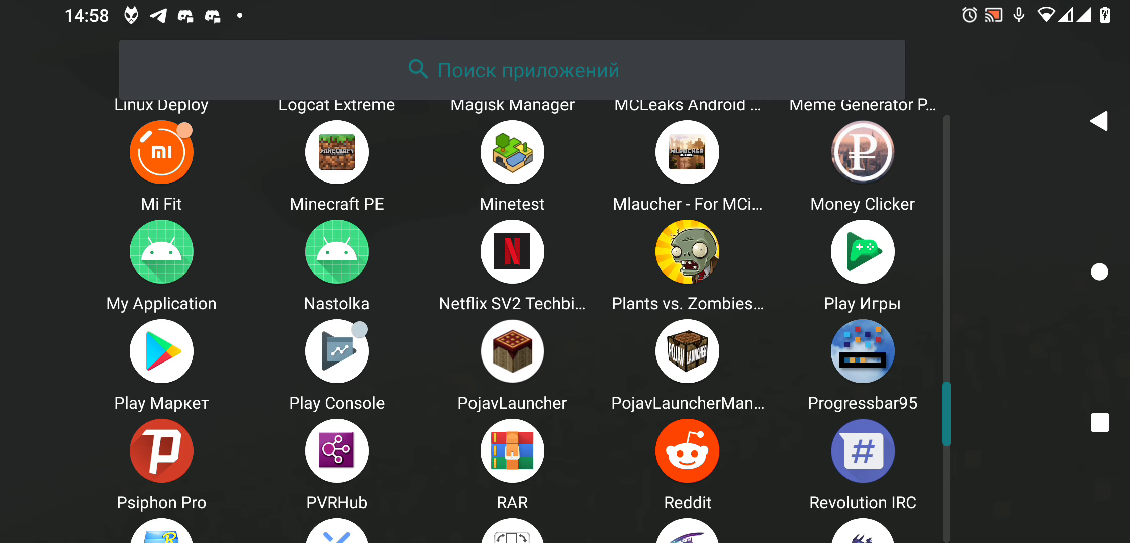
key("Escape")
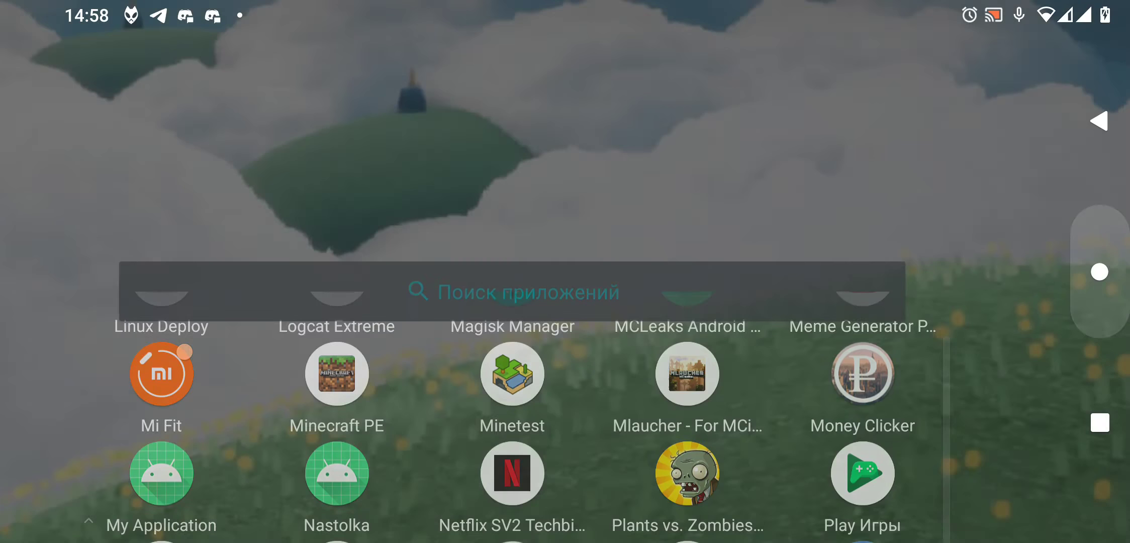